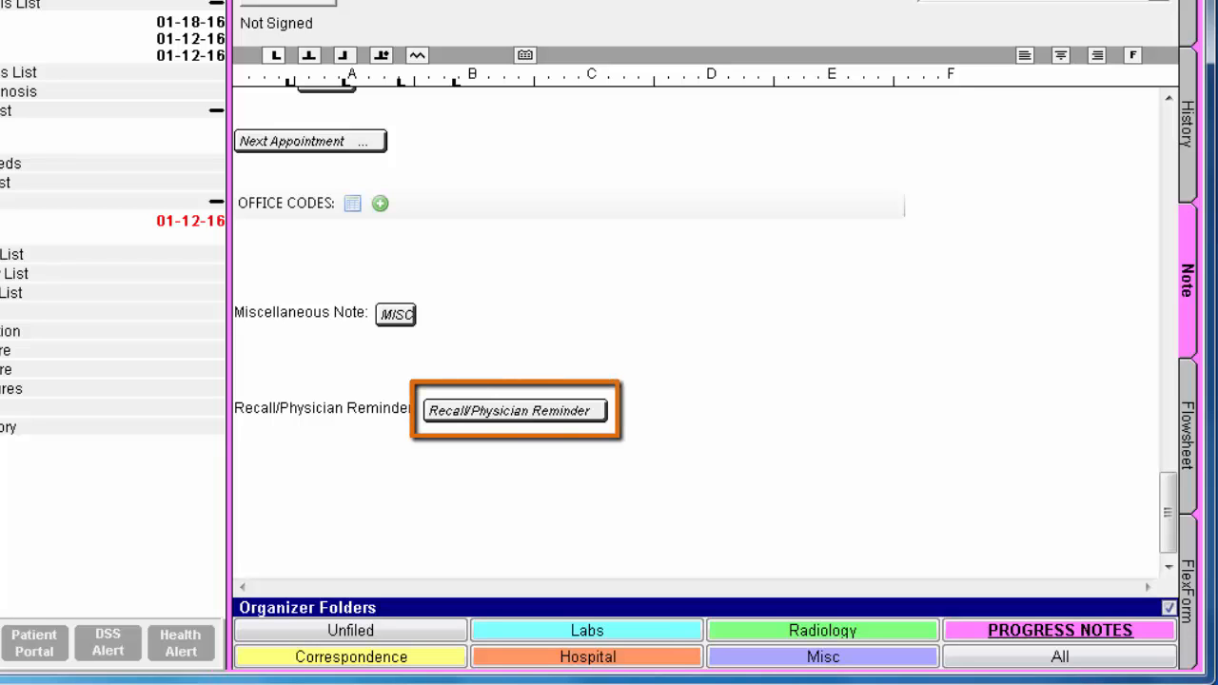
Step: Add a physician reminder with the note "Check labs" dated 10/01/2016 from the chart note's recall section
click(568, 420)
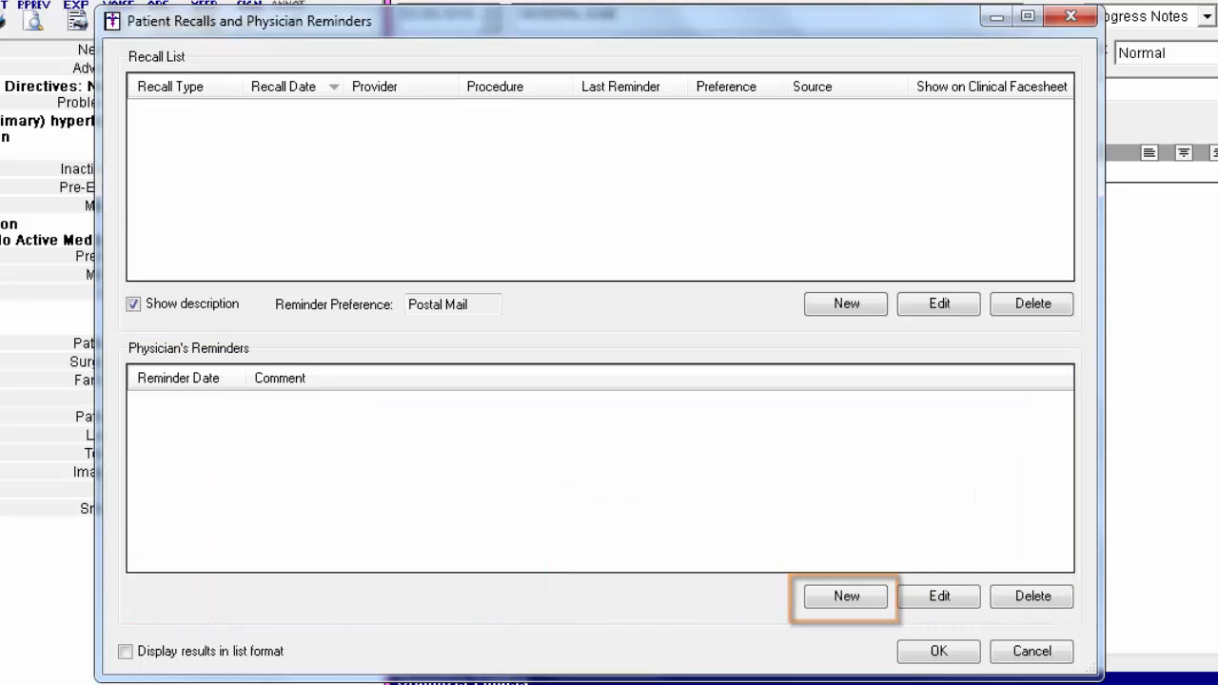
click(847, 596)
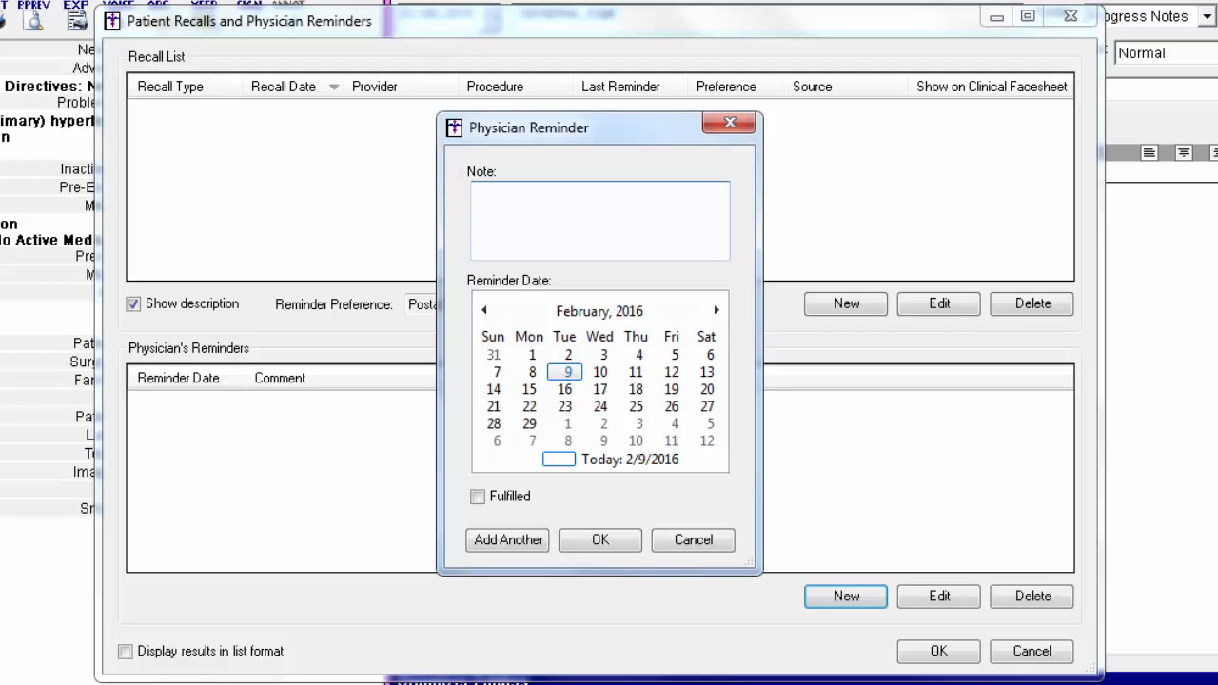
text(Check labs)
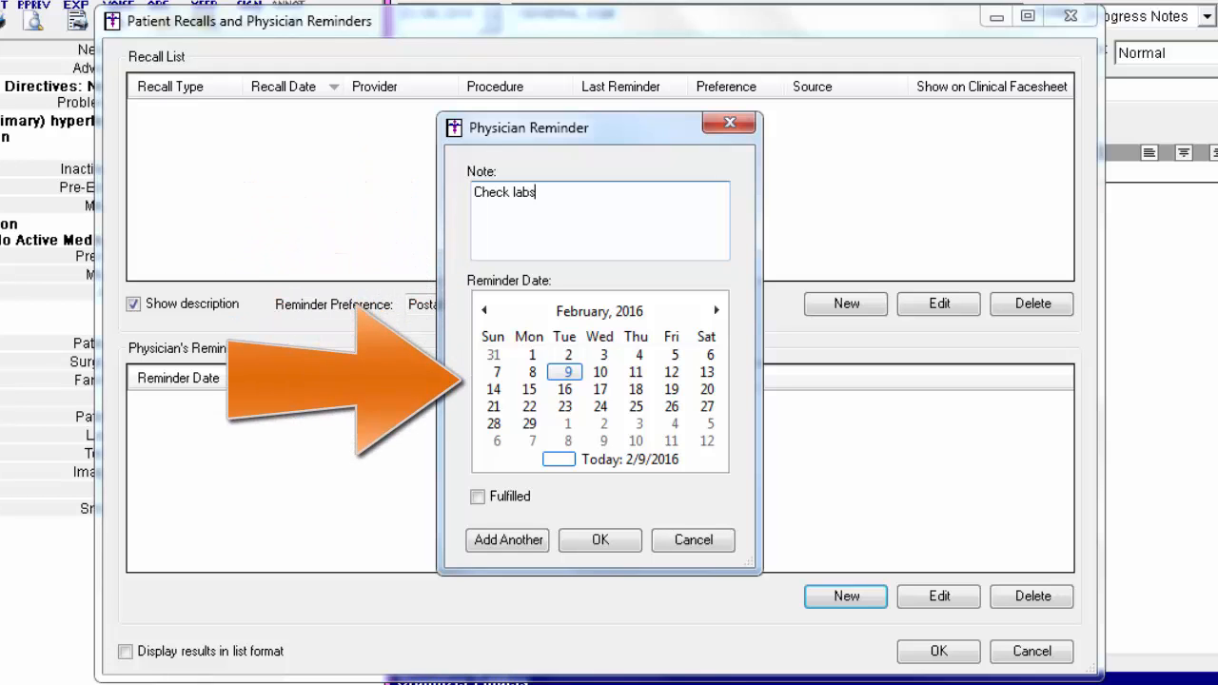
click(714, 311)
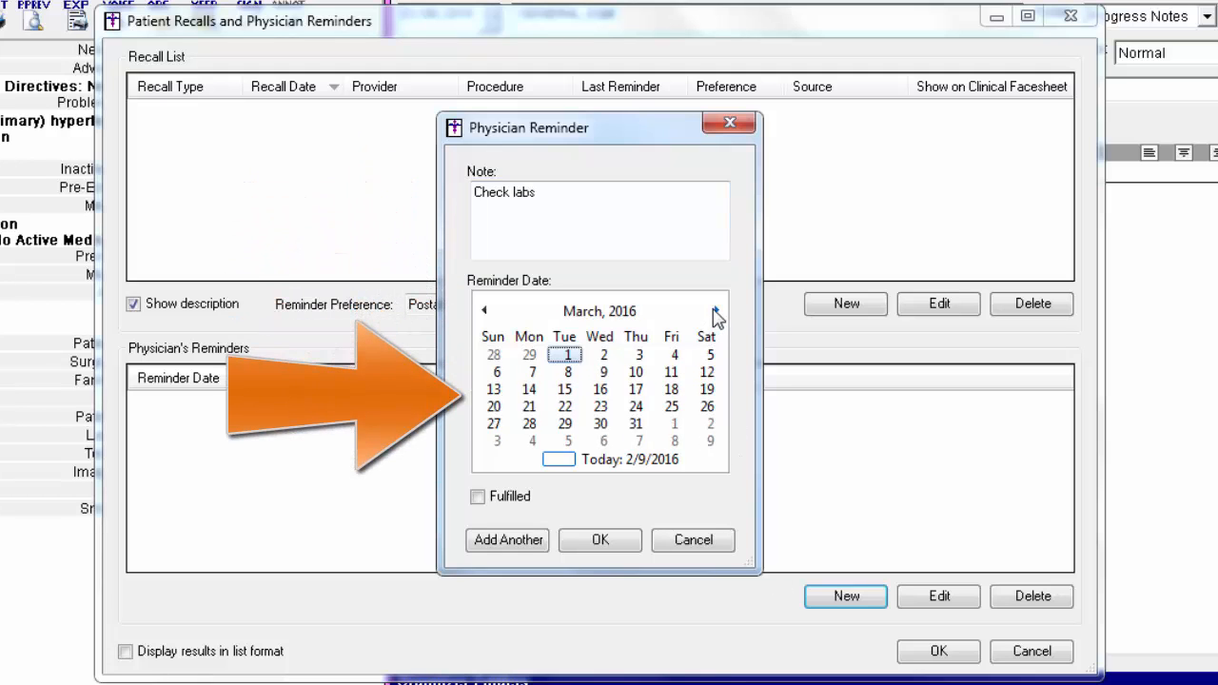
click(715, 312)
click(715, 311)
click(715, 311)
click(715, 311)
click(714, 311)
click(716, 311)
click(716, 311)
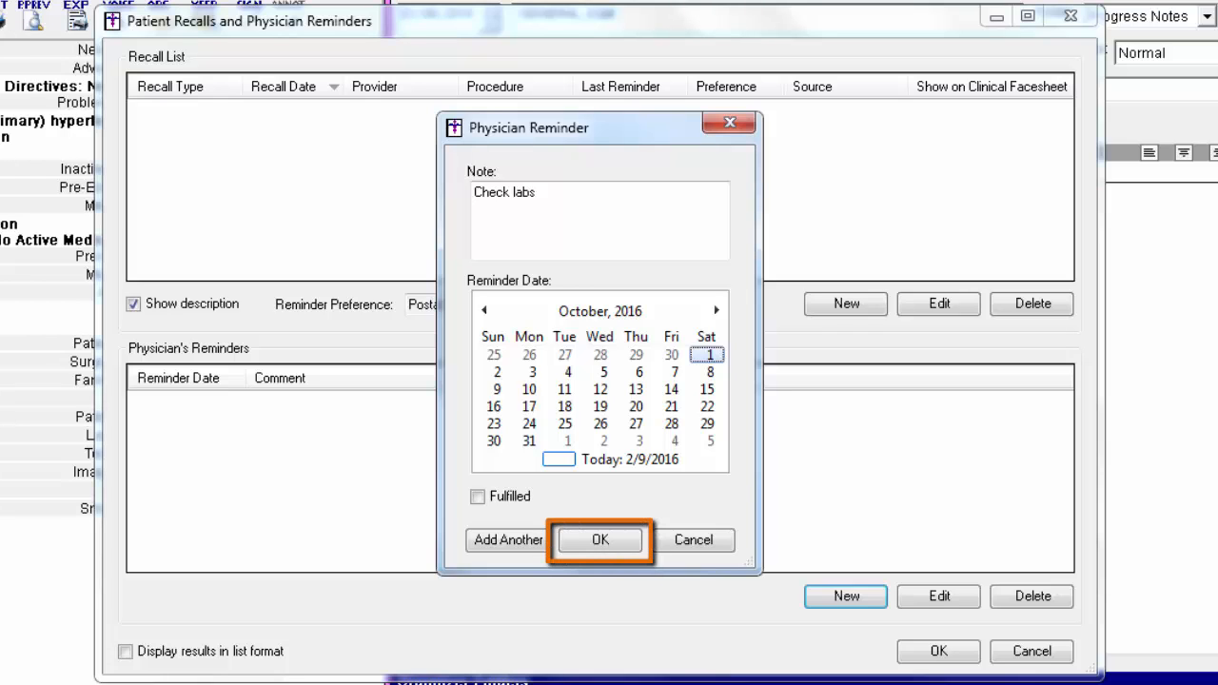
click(614, 542)
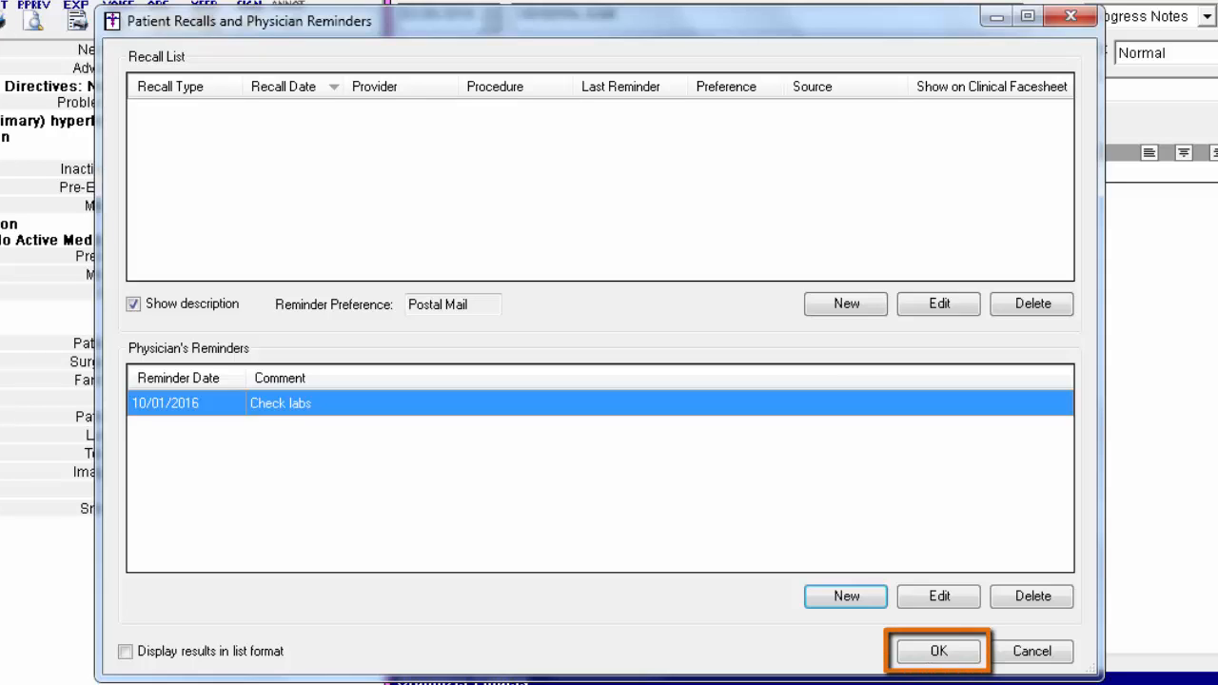
click(957, 657)
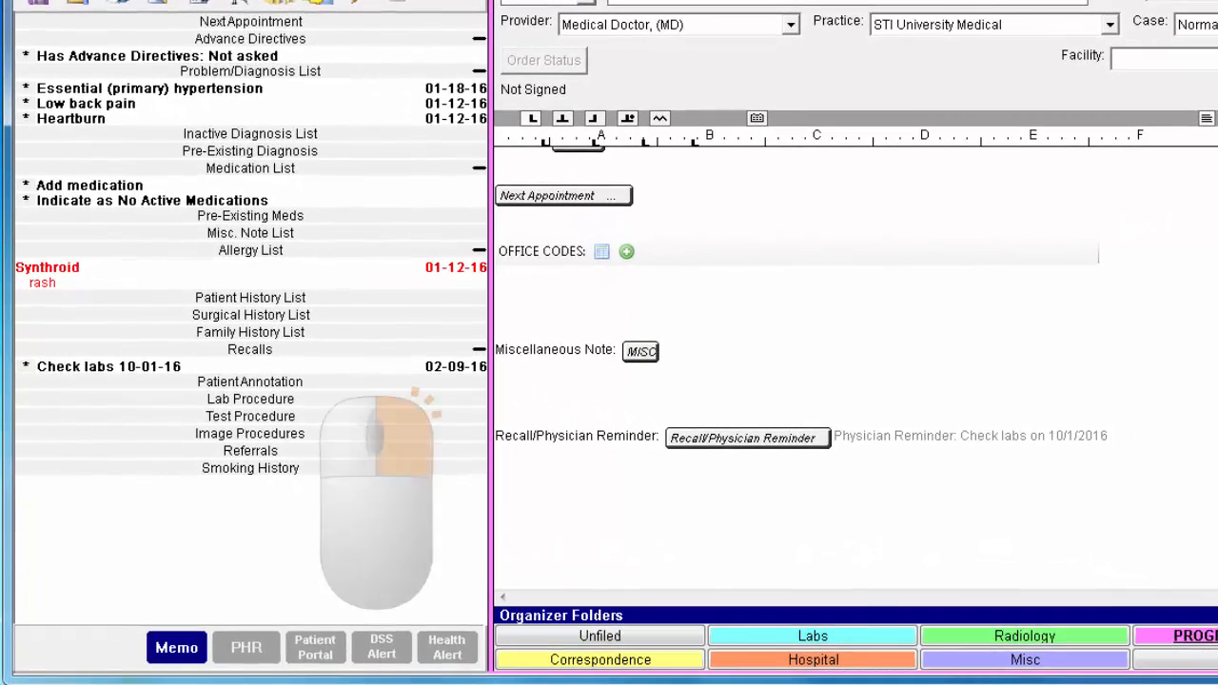
Step: Open the Check labs reminder's options in the chart's Recalls section to view the fulfill option
right_click(168, 368)
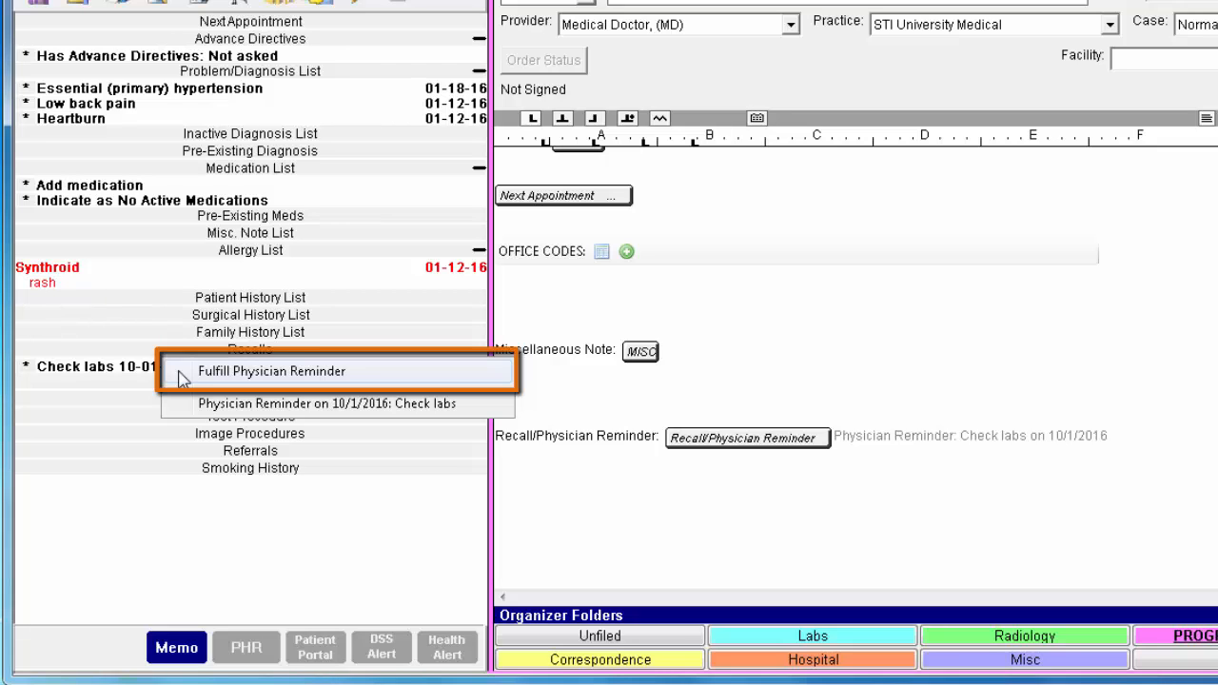
click(142, 504)
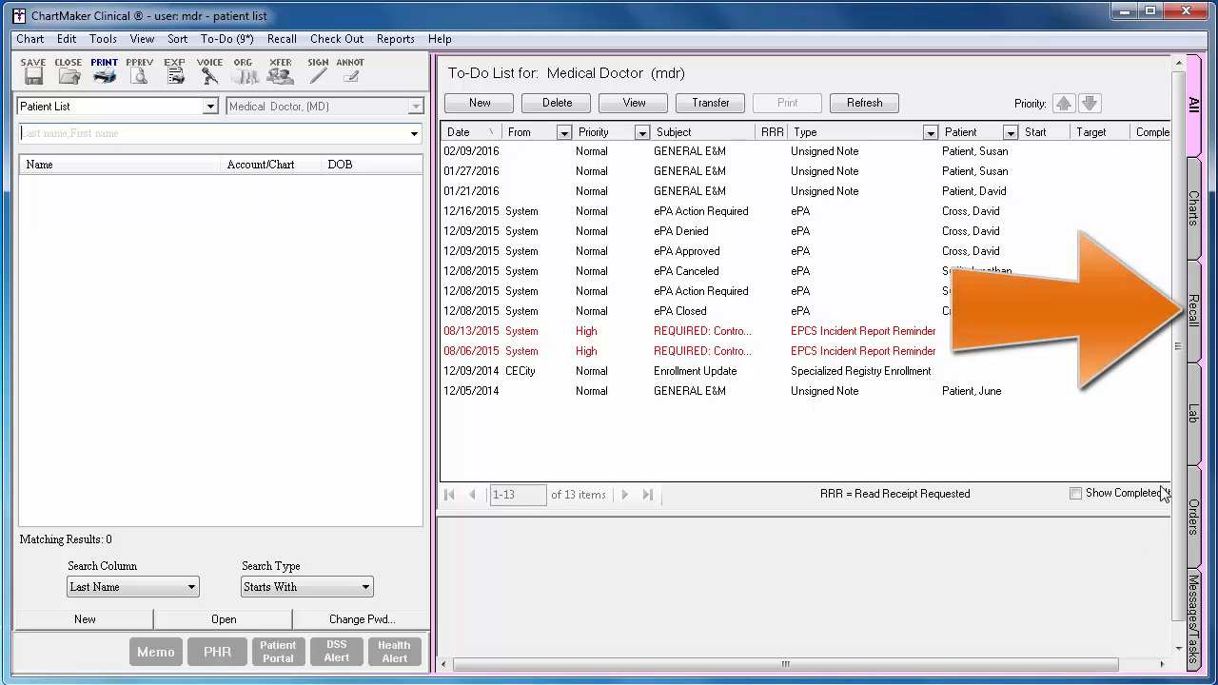
Step: Set the recall cut-off date to October 15, 2016 in the to-do list's Recall view and refresh it
click(1196, 354)
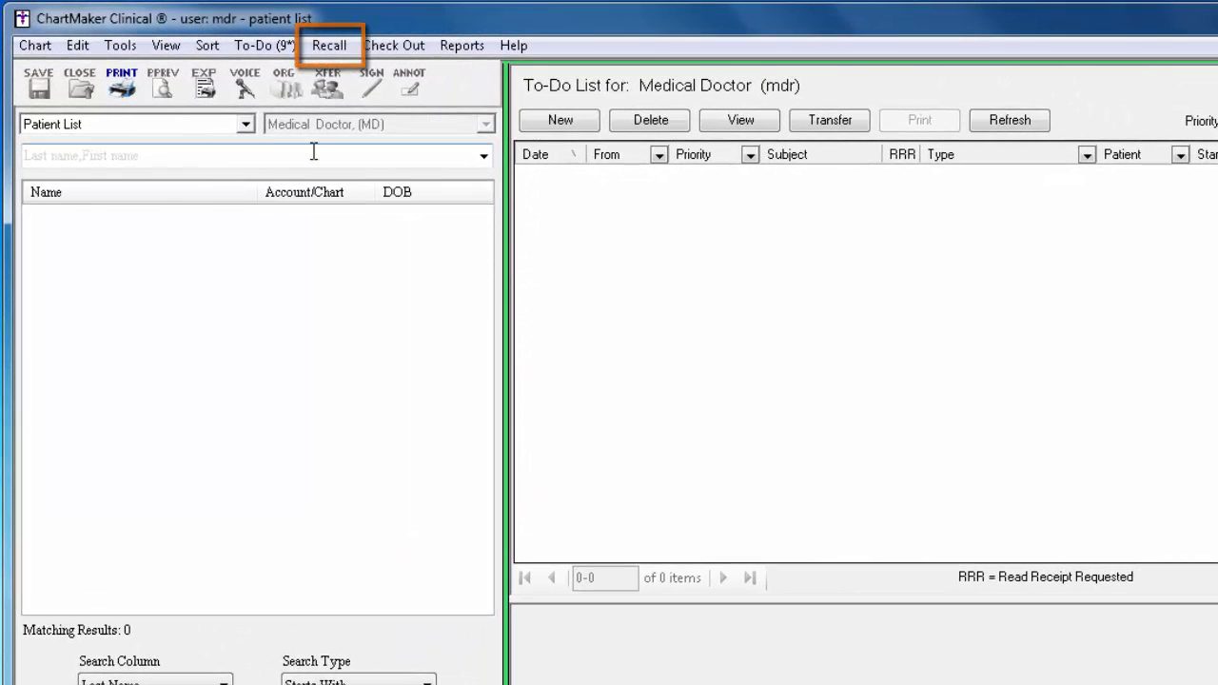
click(348, 47)
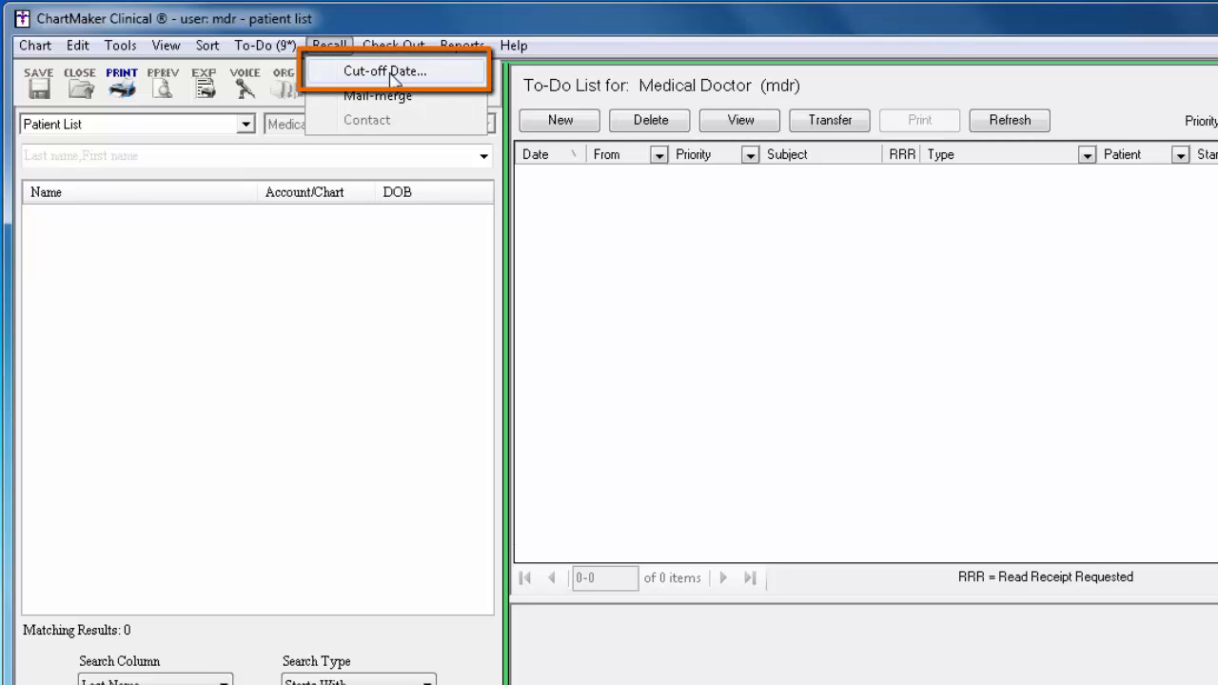
click(464, 76)
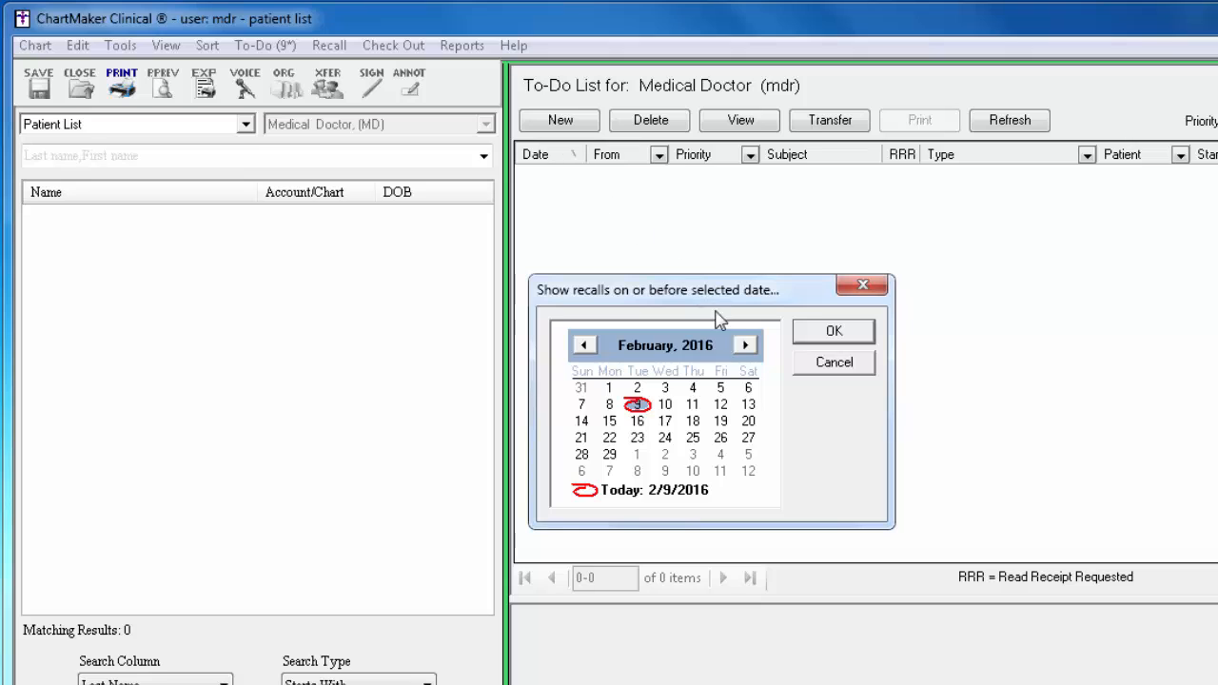
click(748, 345)
click(748, 346)
click(747, 346)
click(748, 345)
click(748, 345)
click(748, 346)
click(747, 345)
click(747, 345)
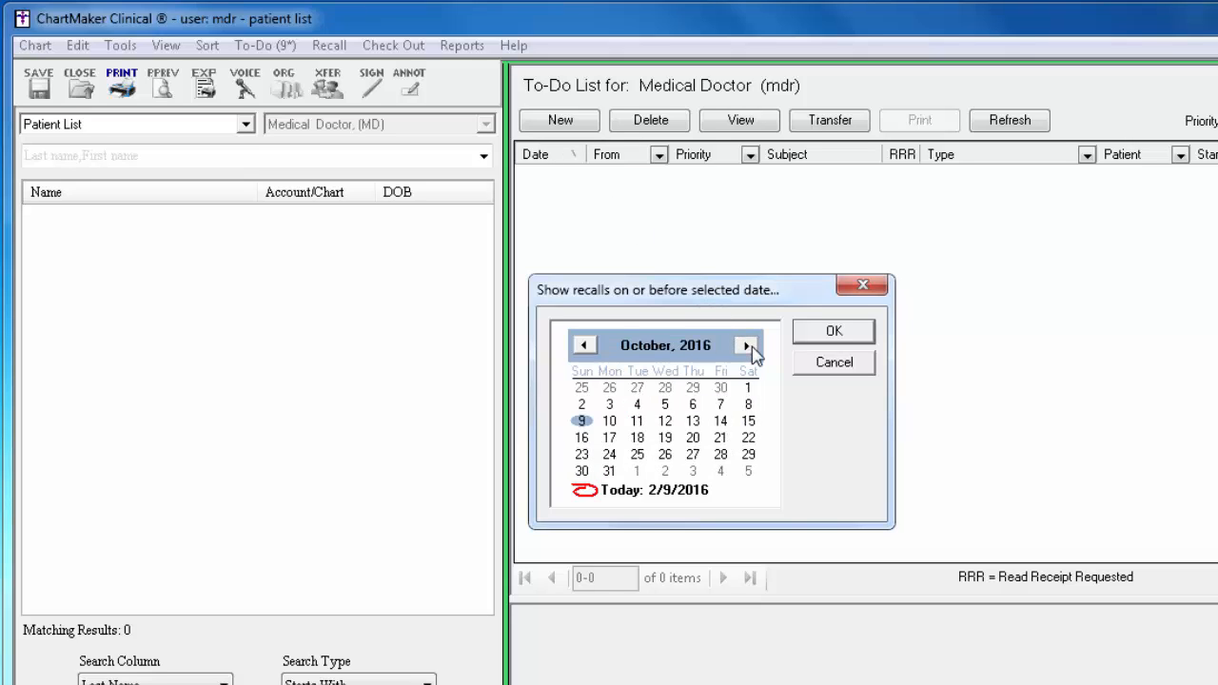
click(749, 422)
click(831, 332)
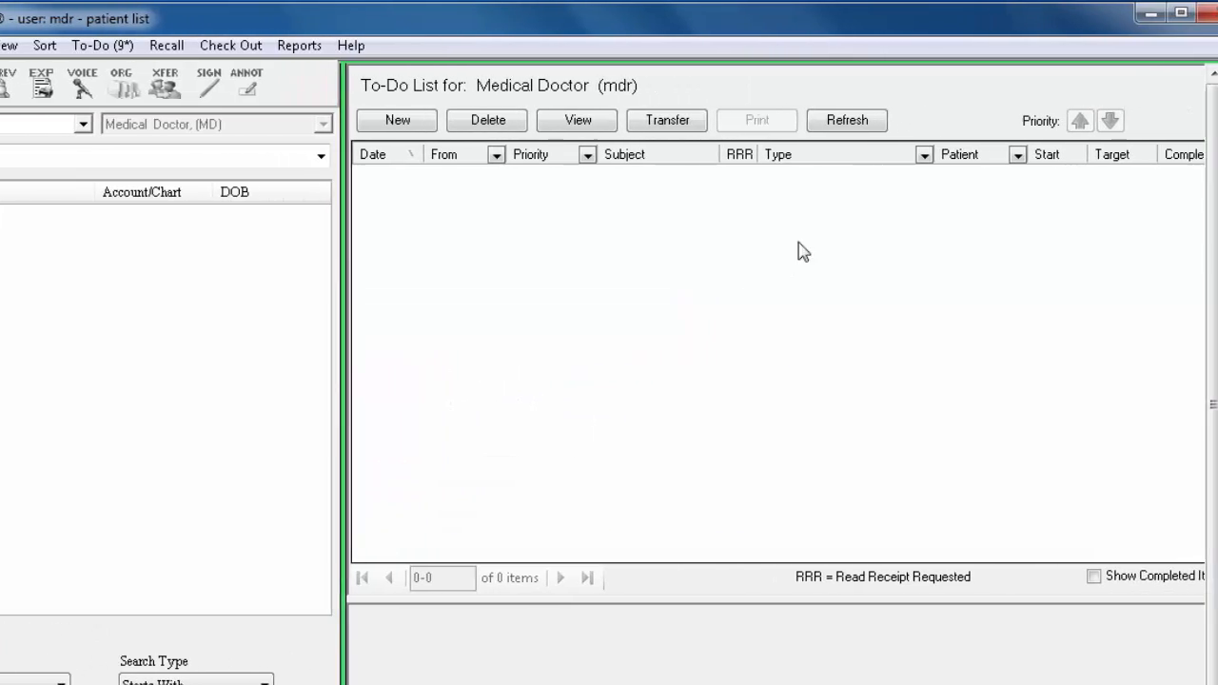
click(862, 121)
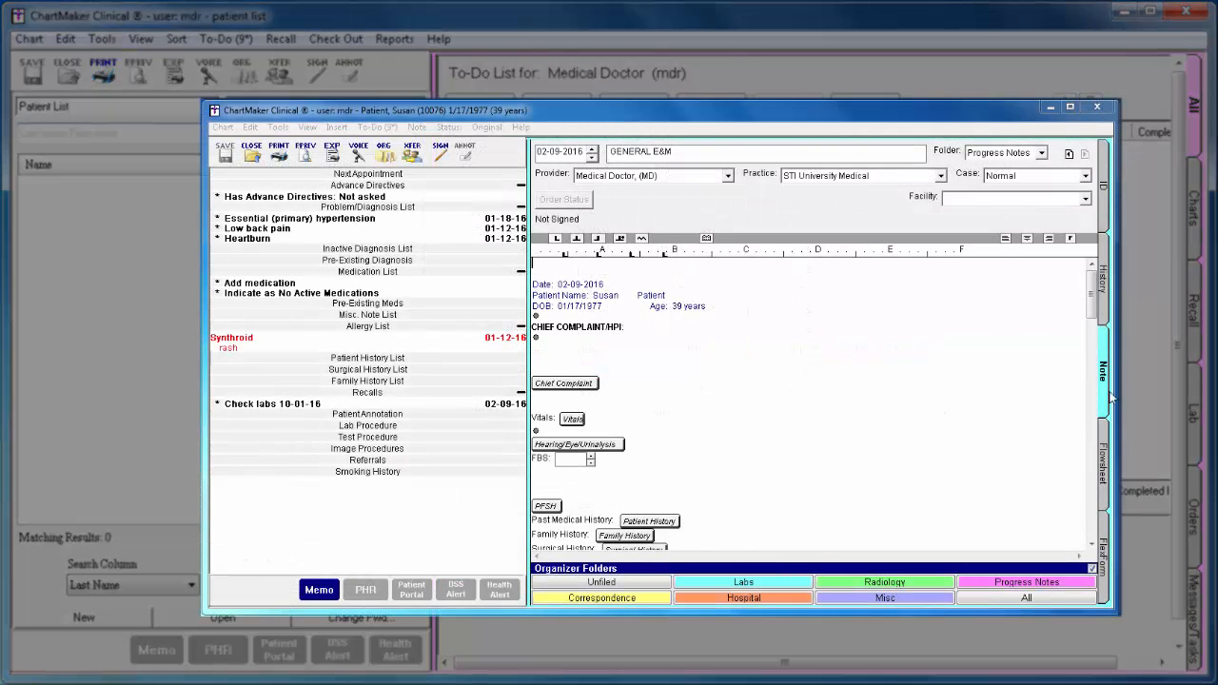
Step: Create a new GENERAL EM note in the patient's chart
click(1102, 389)
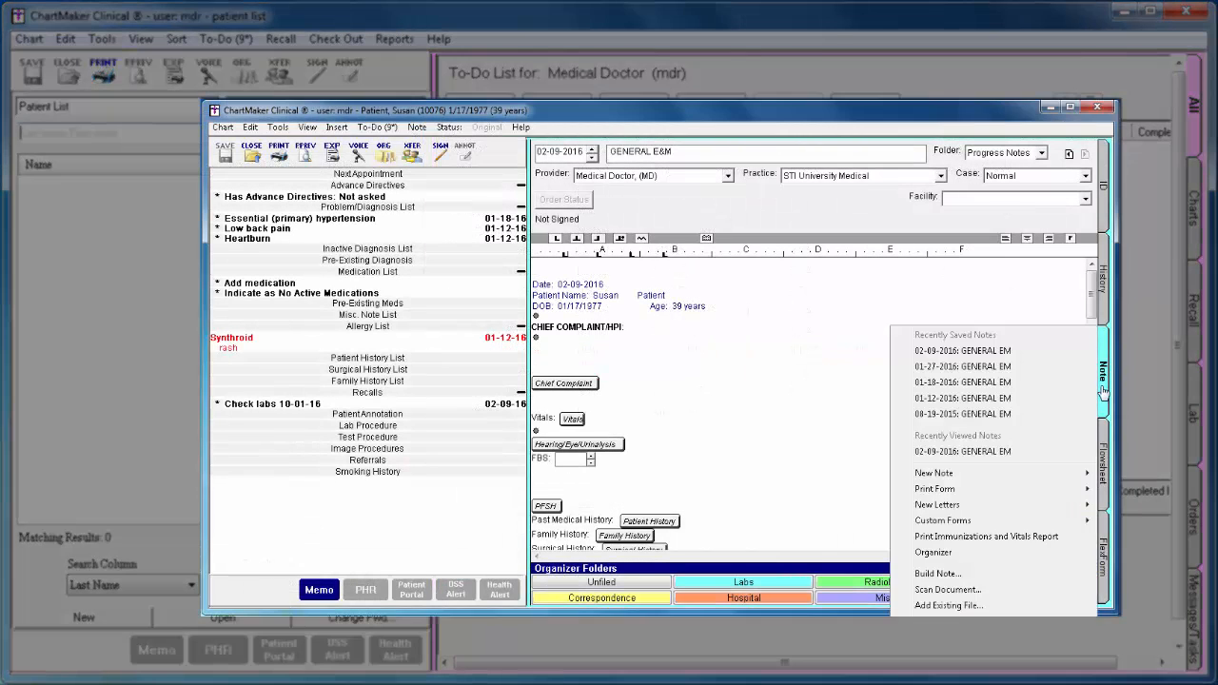
mouse_move(975, 476)
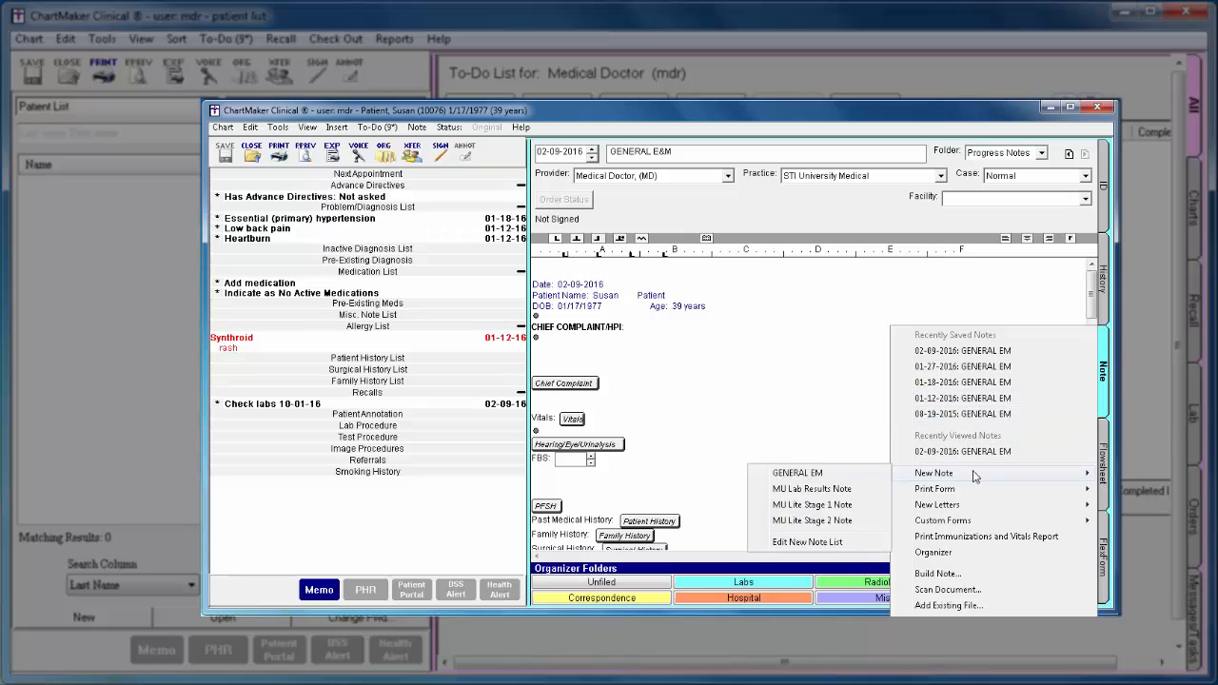
click(850, 470)
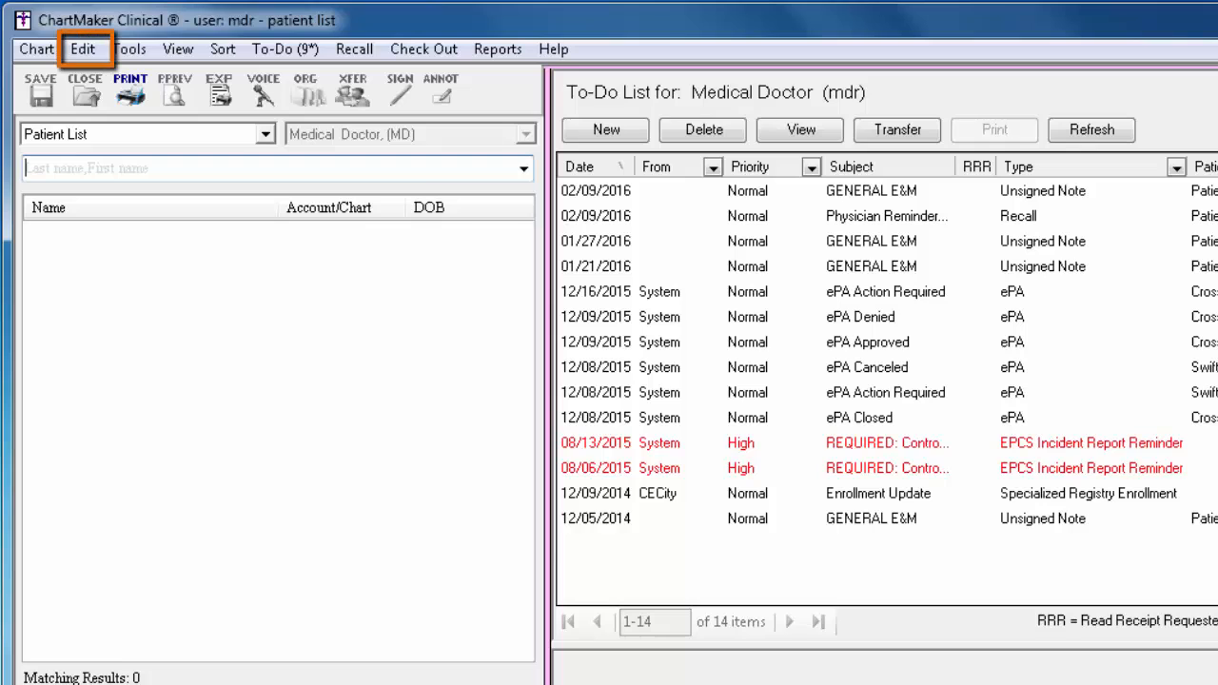
Step: Open the Preferences dialog to review the settings for displaying unfulfilled recalls and physician reminders
click(83, 49)
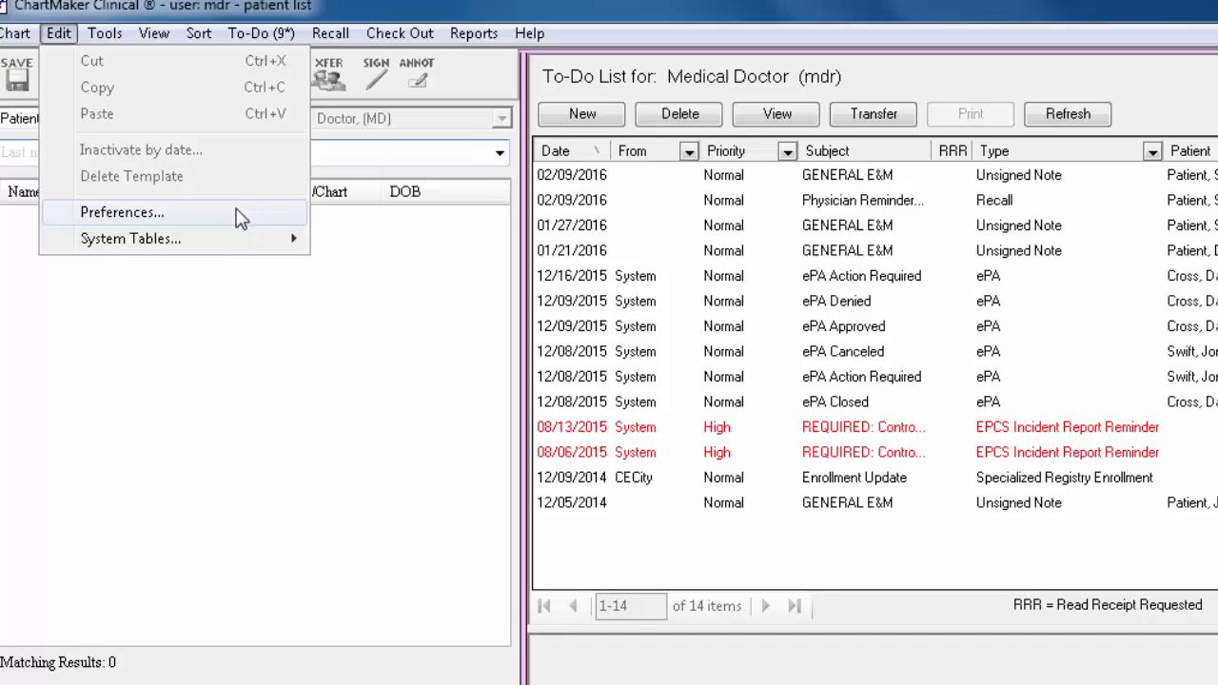
click(267, 229)
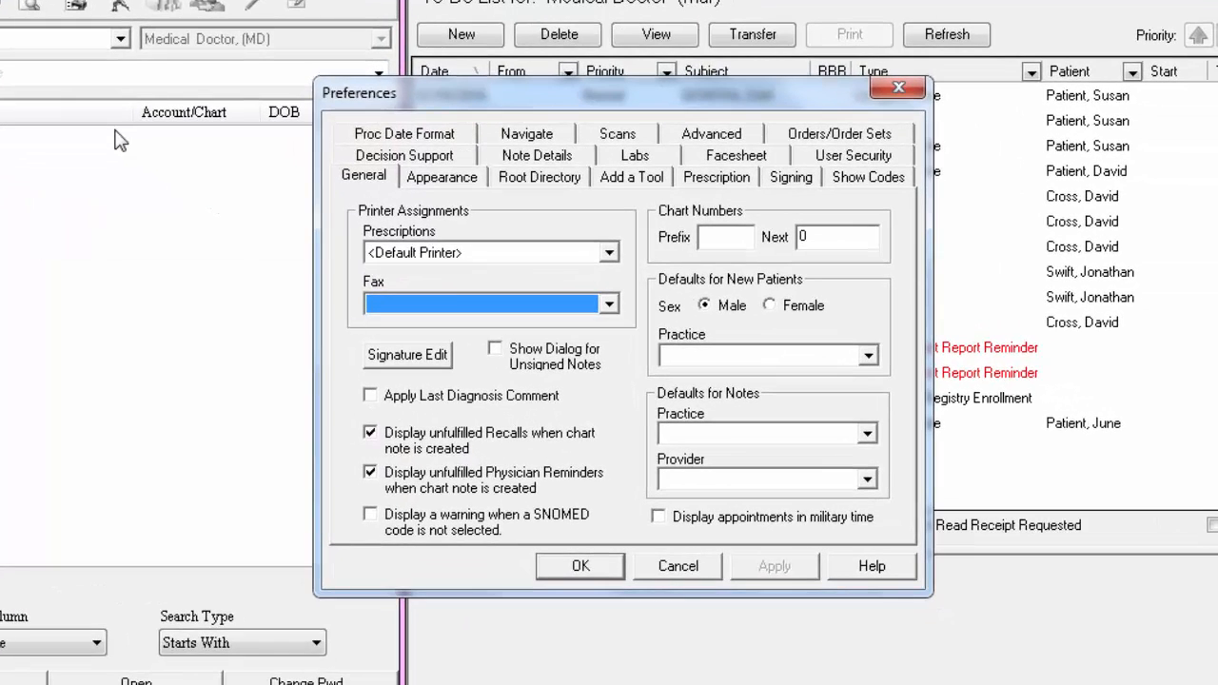